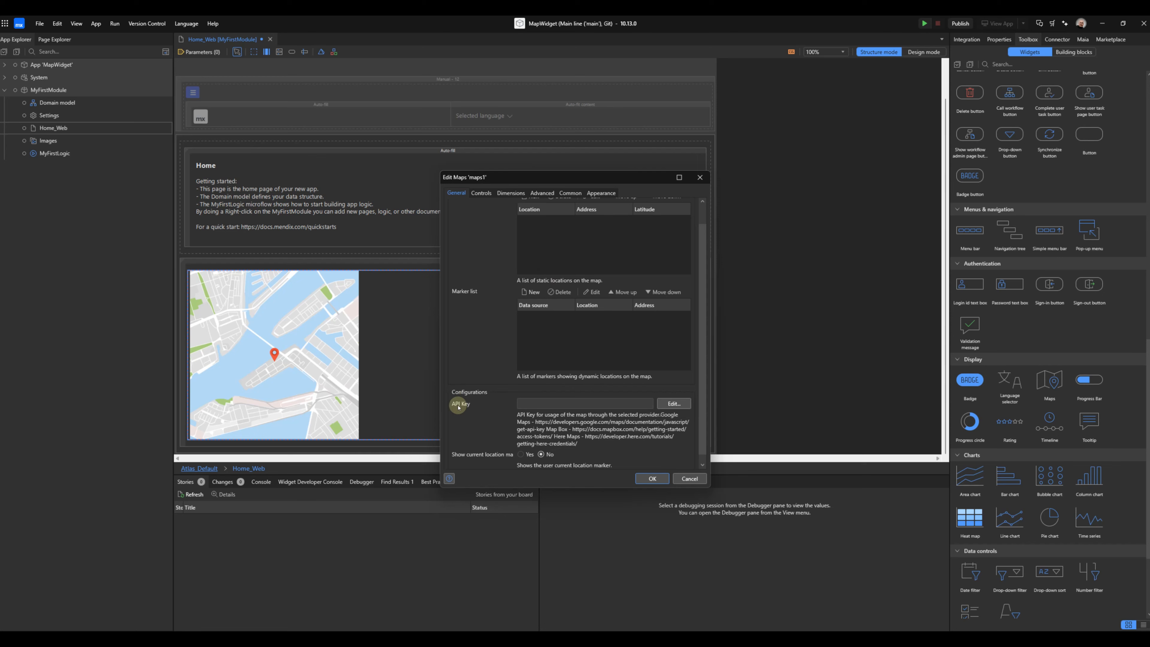
- Look through the existing Maps widget's settings without changing them, and delete the widget from the Home_Web page
left_click(481, 192)
left_click(511, 192)
left_click(542, 193)
left_click(701, 177)
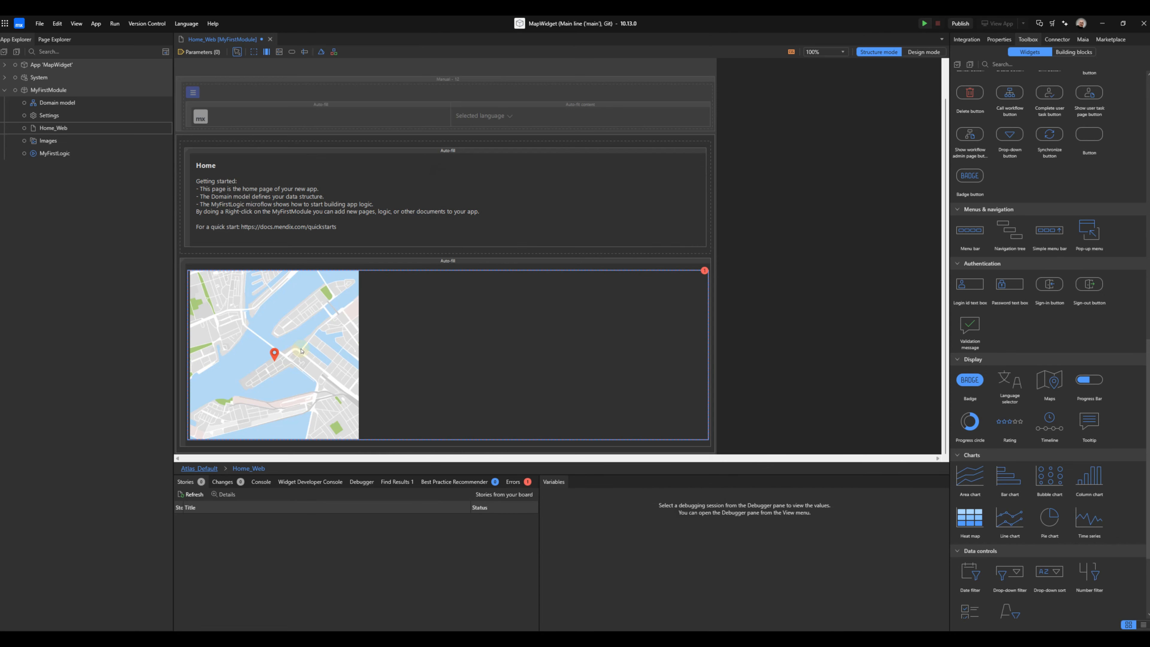
key("Delete")
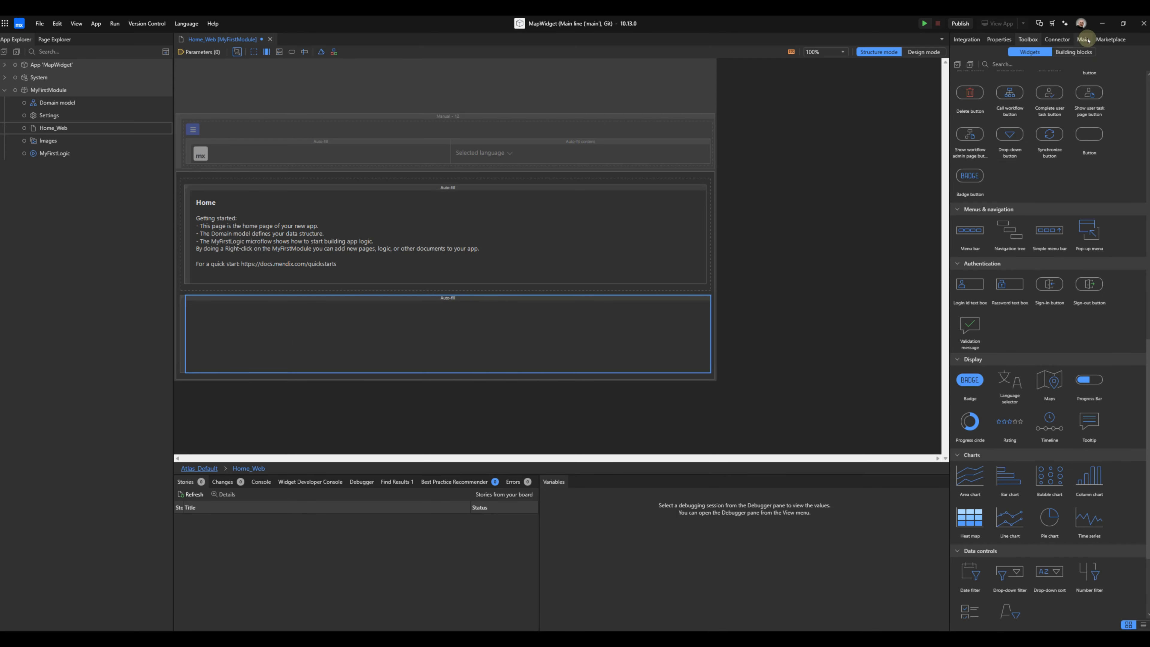
- Search the Marketplace for "map" and open the page of the Maps widget published by Mendix
left_click(1107, 45)
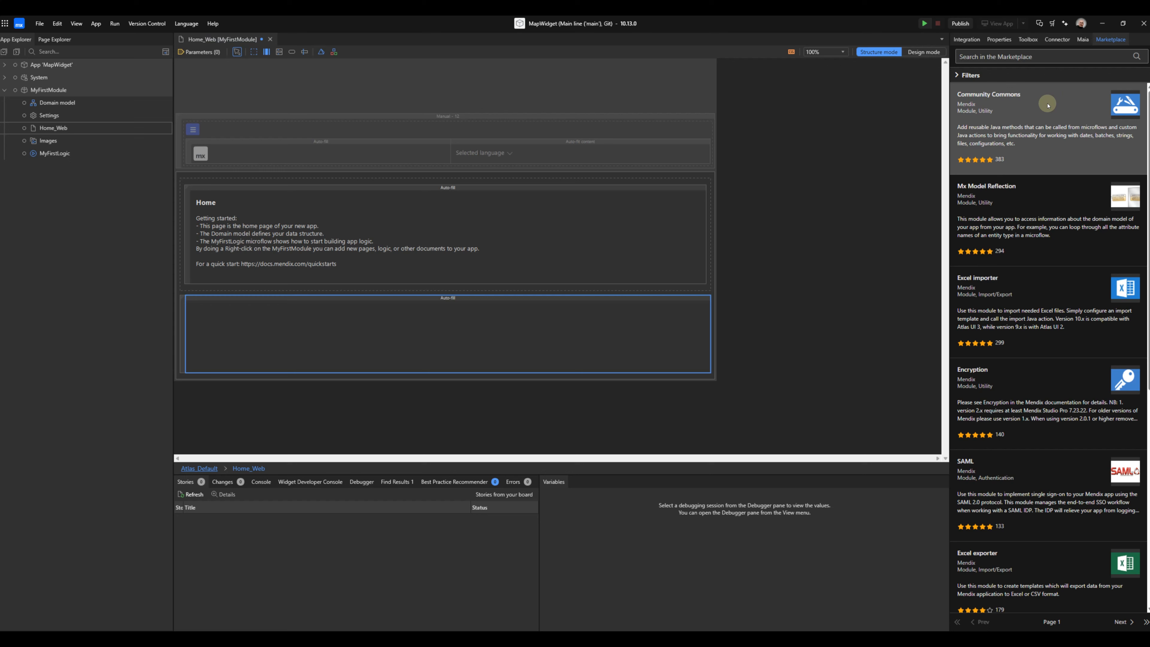
left_click(1014, 56)
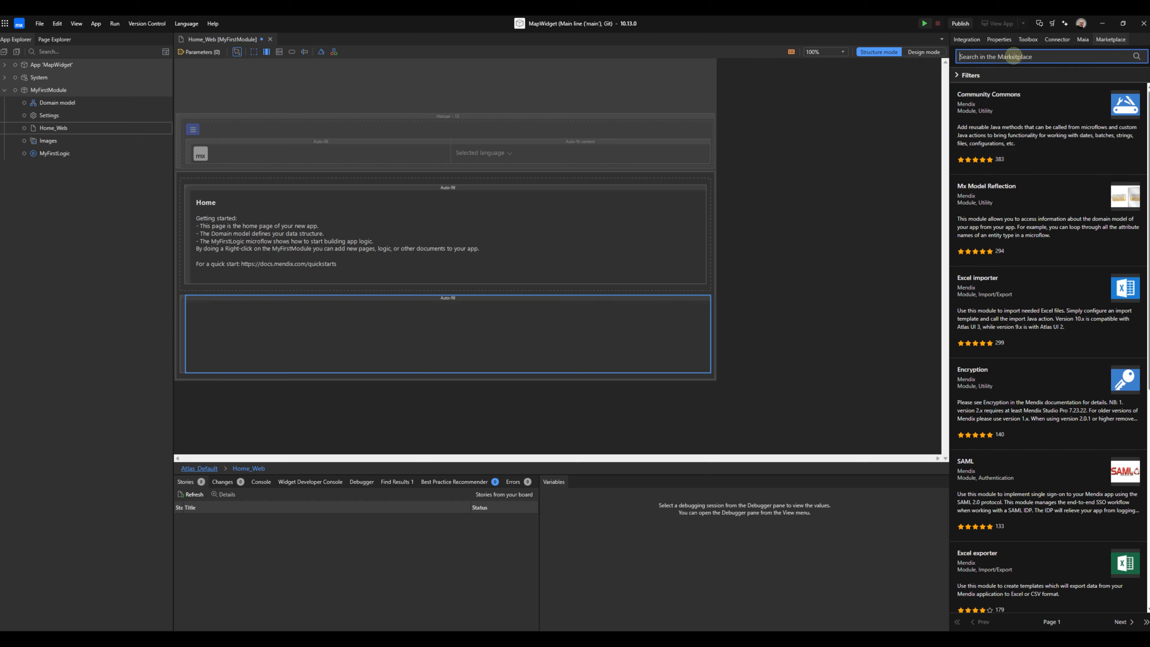
type("map")
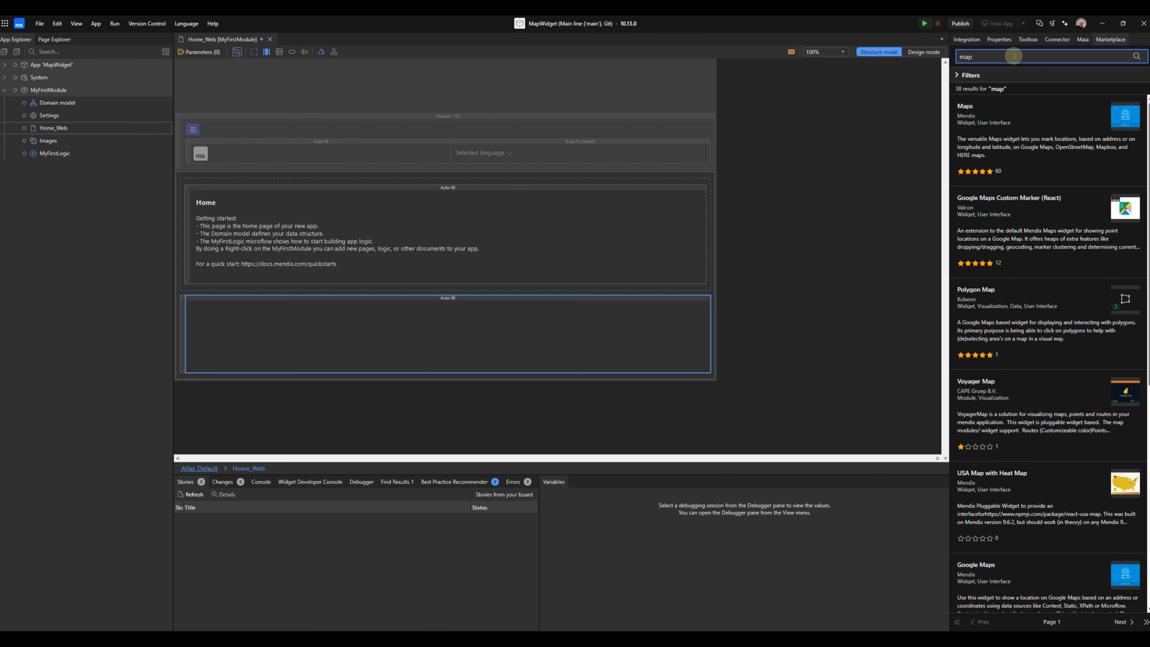
left_click(1009, 125)
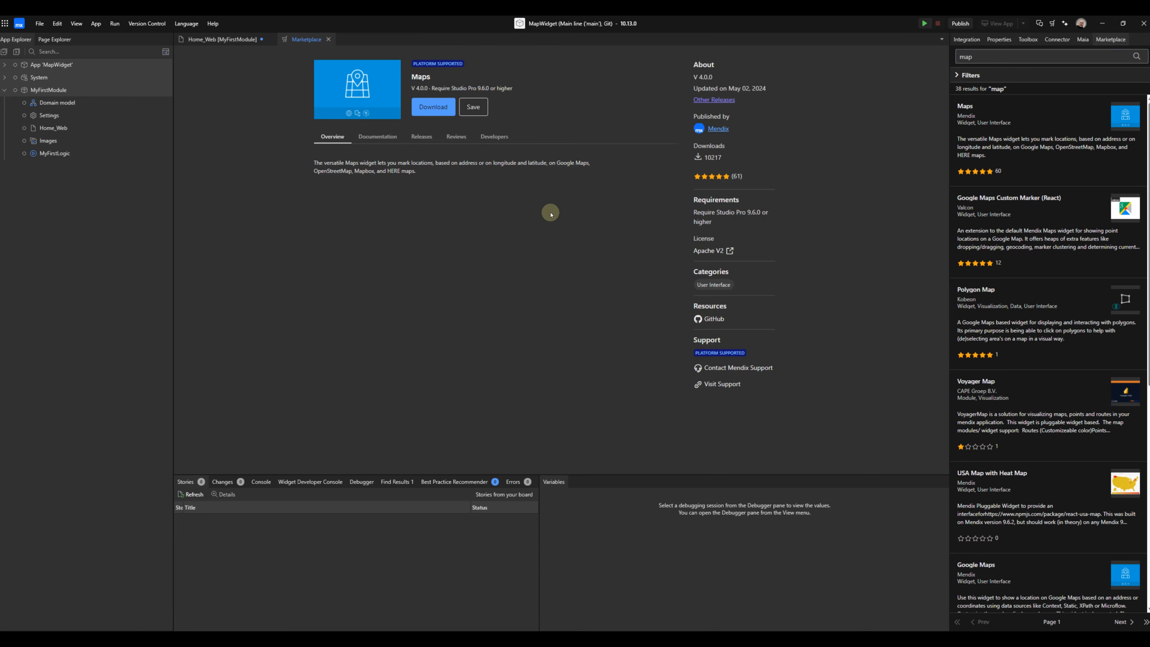
- Download the Maps widget into the app, overwriting the existing Maps.mpk widget package
left_click(451, 114)
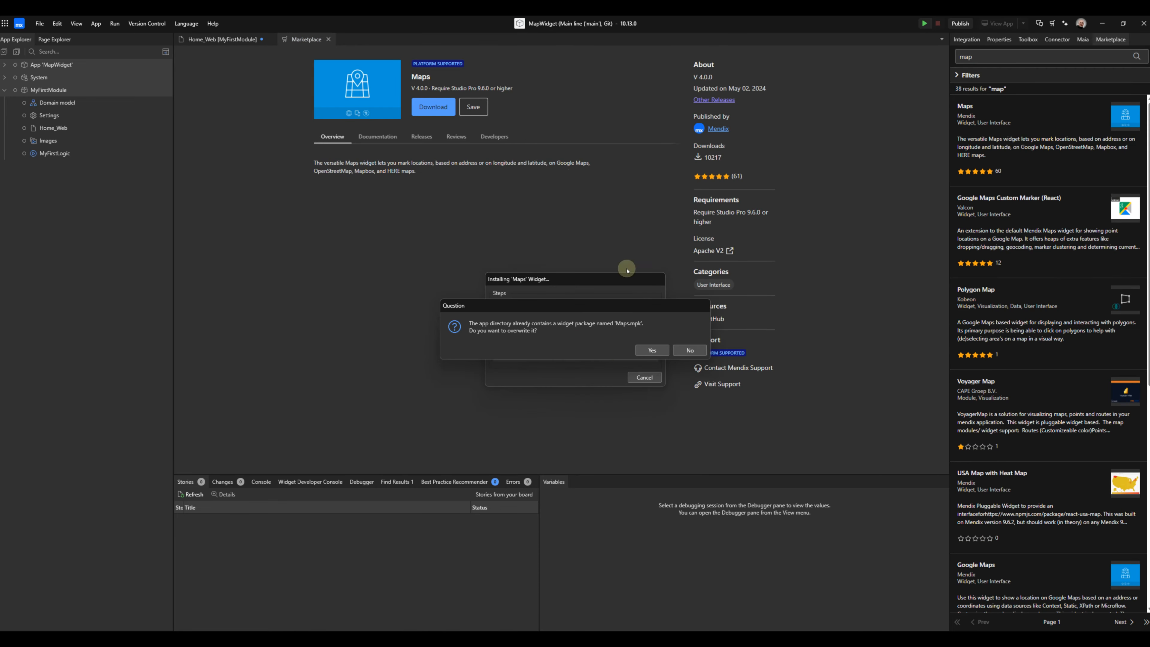
left_click(652, 350)
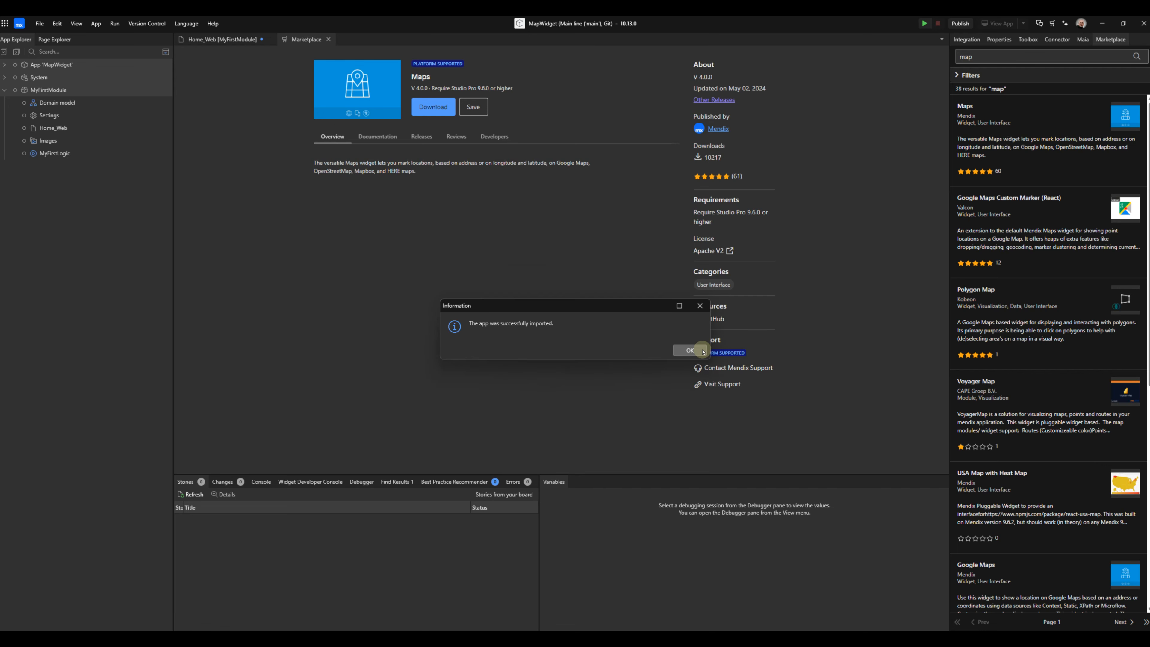
left_click(685, 350)
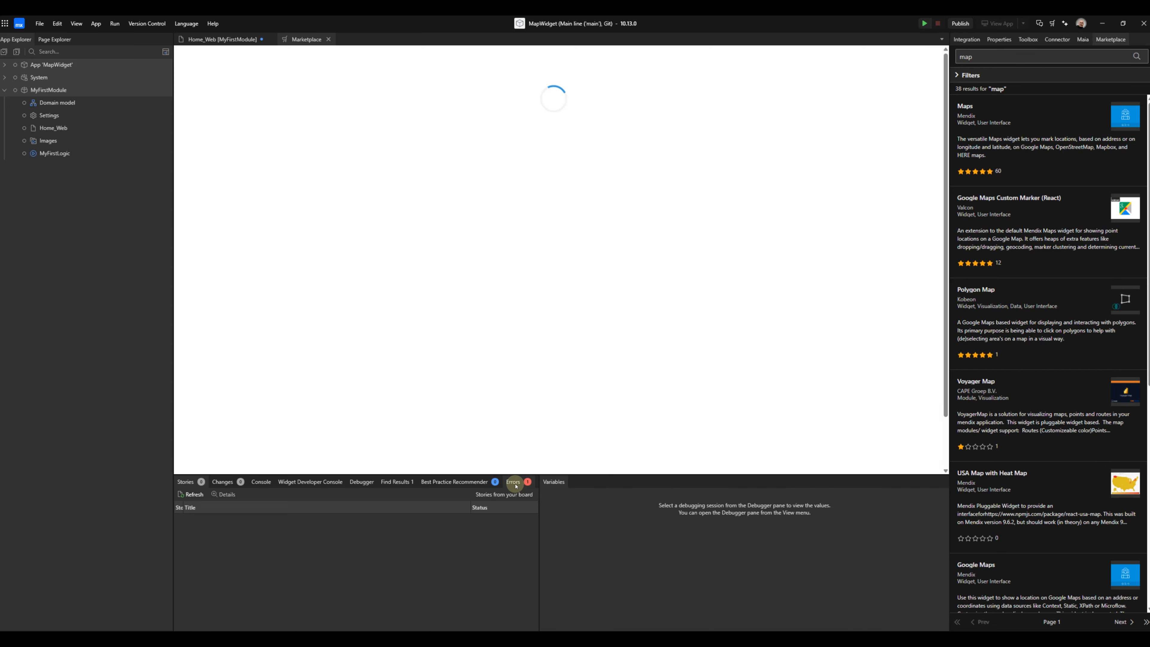
- Close the Marketplace page and update the outdated Maps widget reported by error CE0463 in the Atlas_Web_Content module
left_click(514, 481)
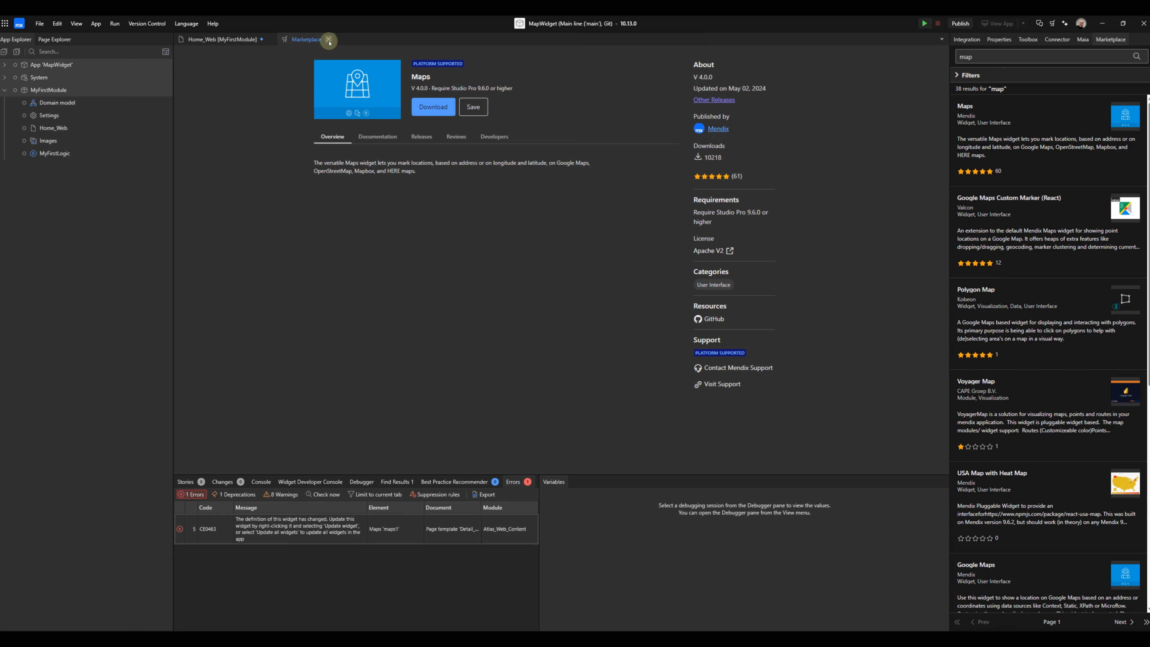
left_click(329, 40)
right_click(288, 527)
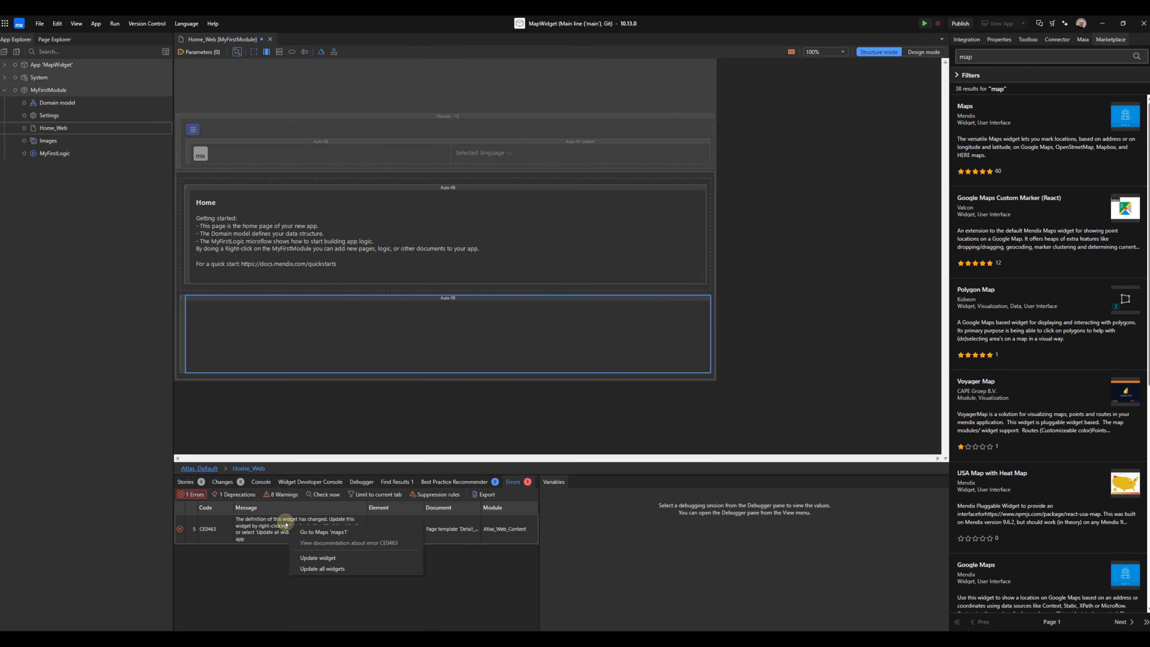
left_click(317, 560)
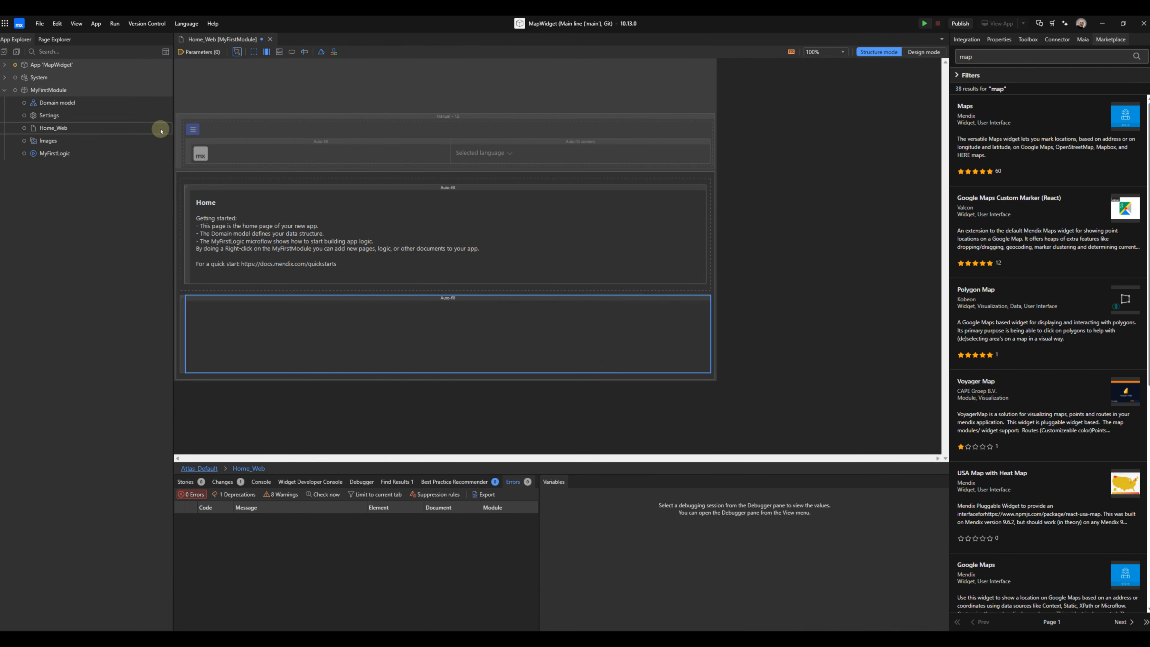
- Add a Maps widget from the Display group to the empty row at the end of the Home_Web page
left_click(56, 128)
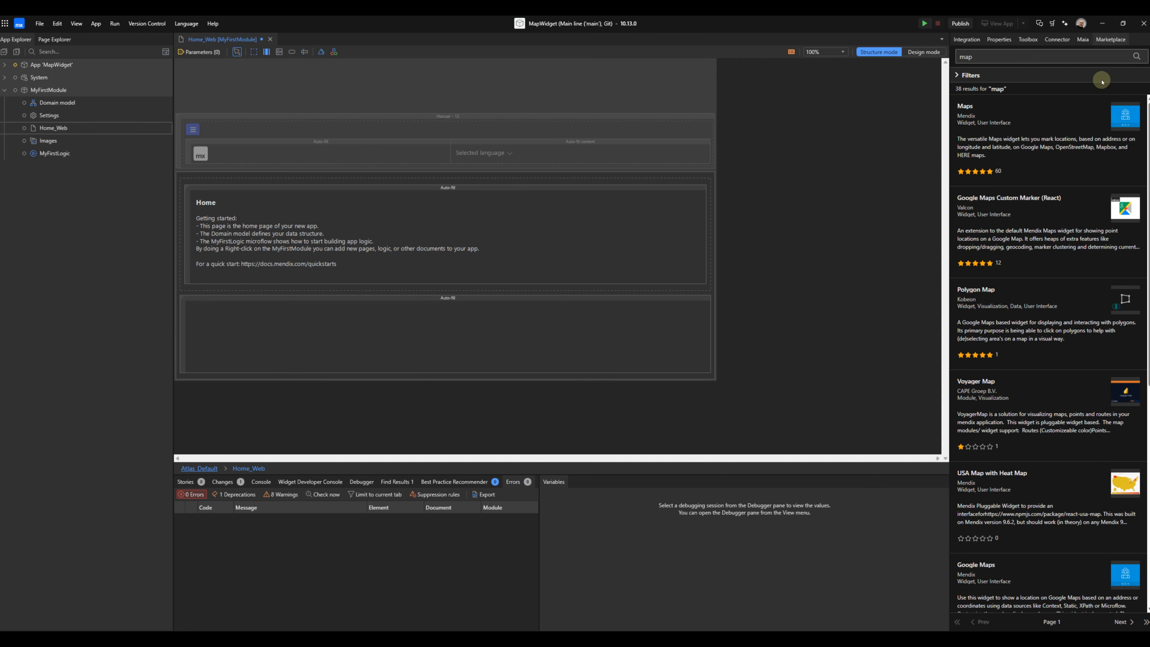
left_click(1028, 39)
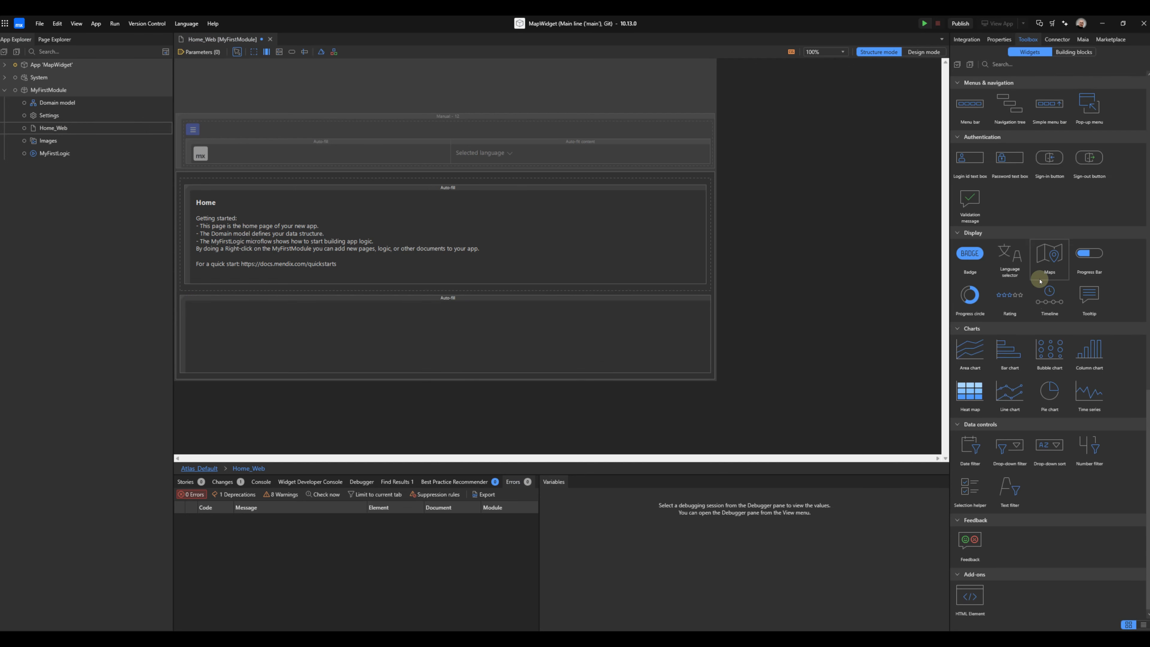
scroll(1017, 446, "up", 1)
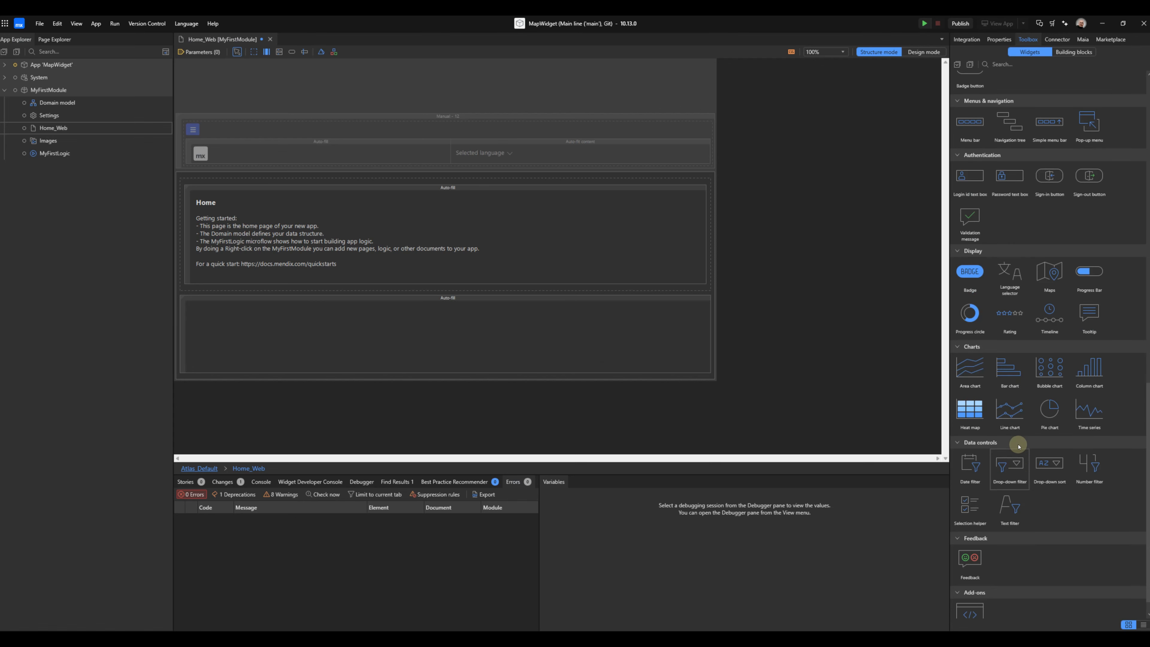
scroll(1018, 446, "down", 1)
left_click_drag(991, 262, 320, 314)
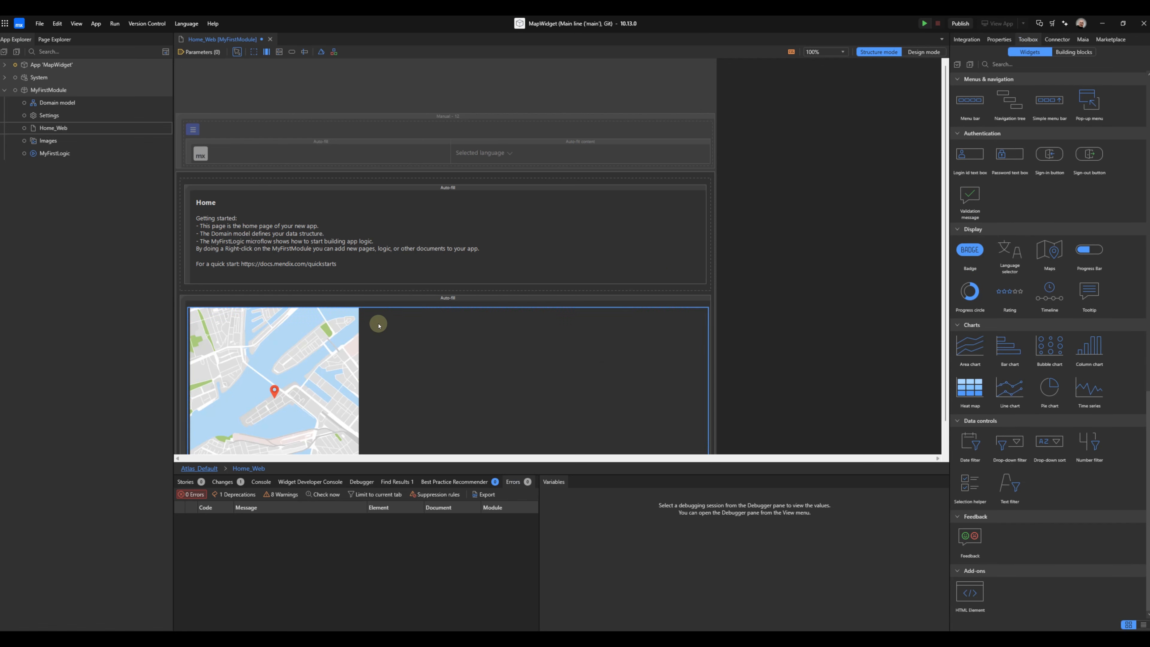
- Review the new Maps widget's general, controls and dimensions settings and its available map providers, keeping Google Maps
double_click(672, 323)
scroll(574, 389, "down", 2)
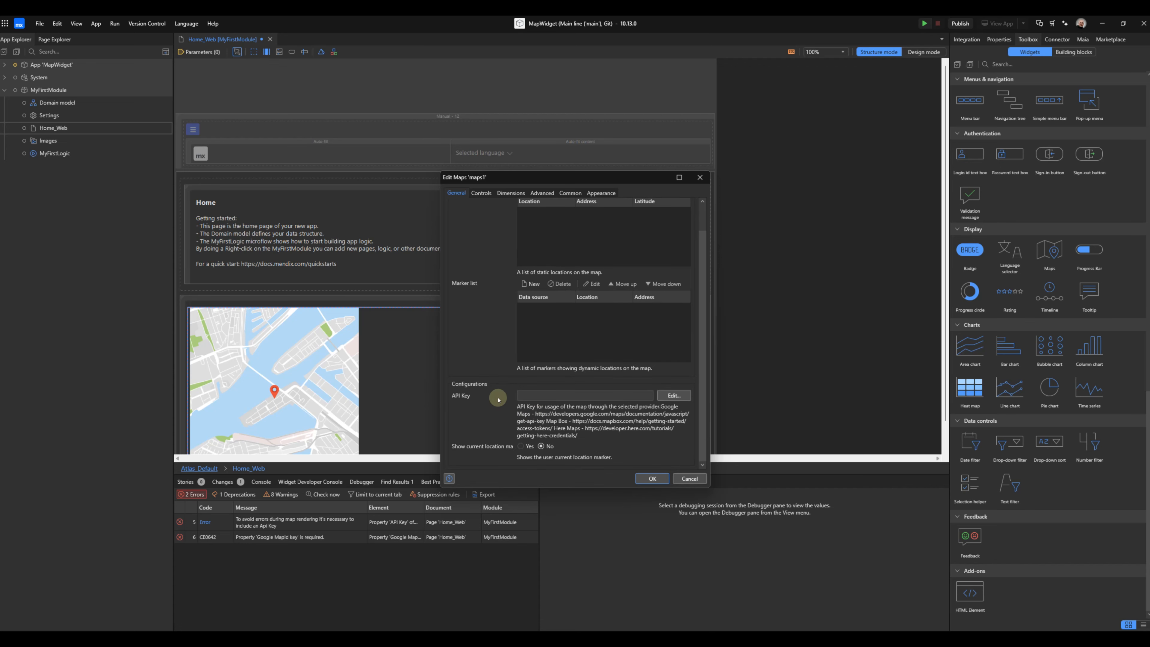
left_click(479, 193)
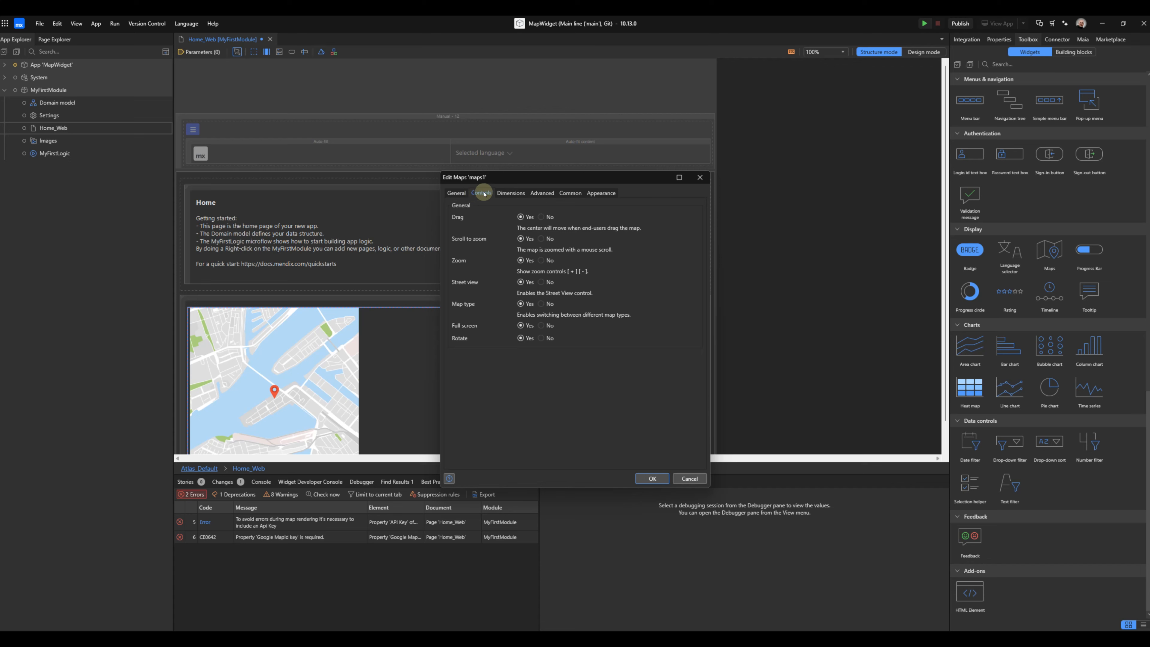
left_click(506, 192)
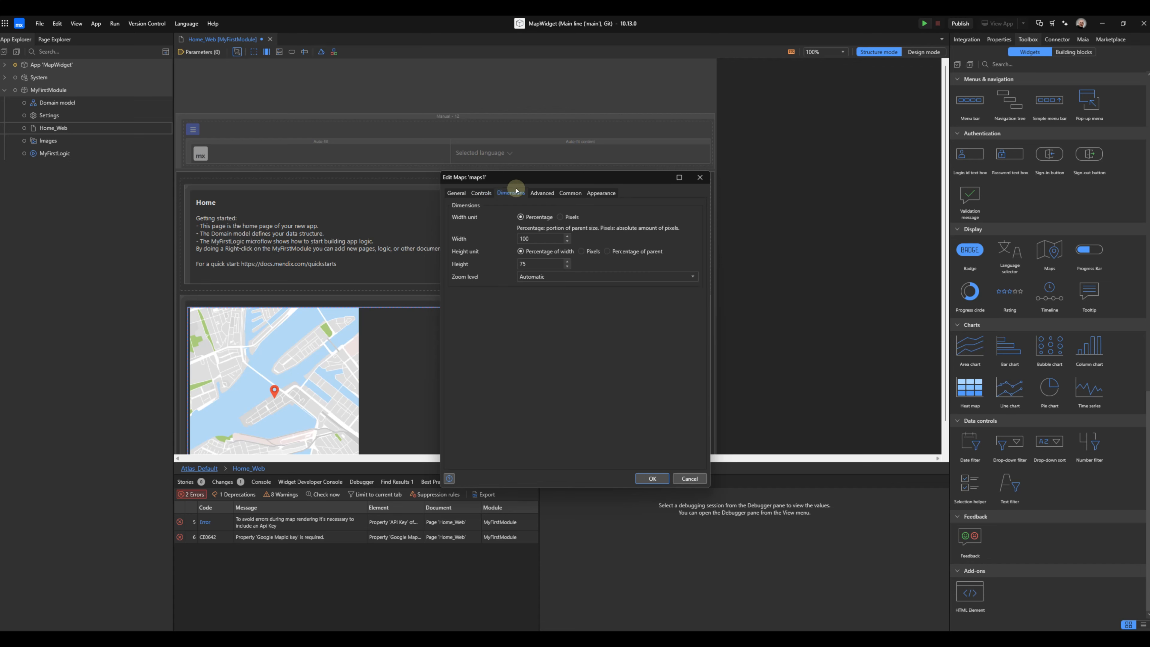
left_click(541, 193)
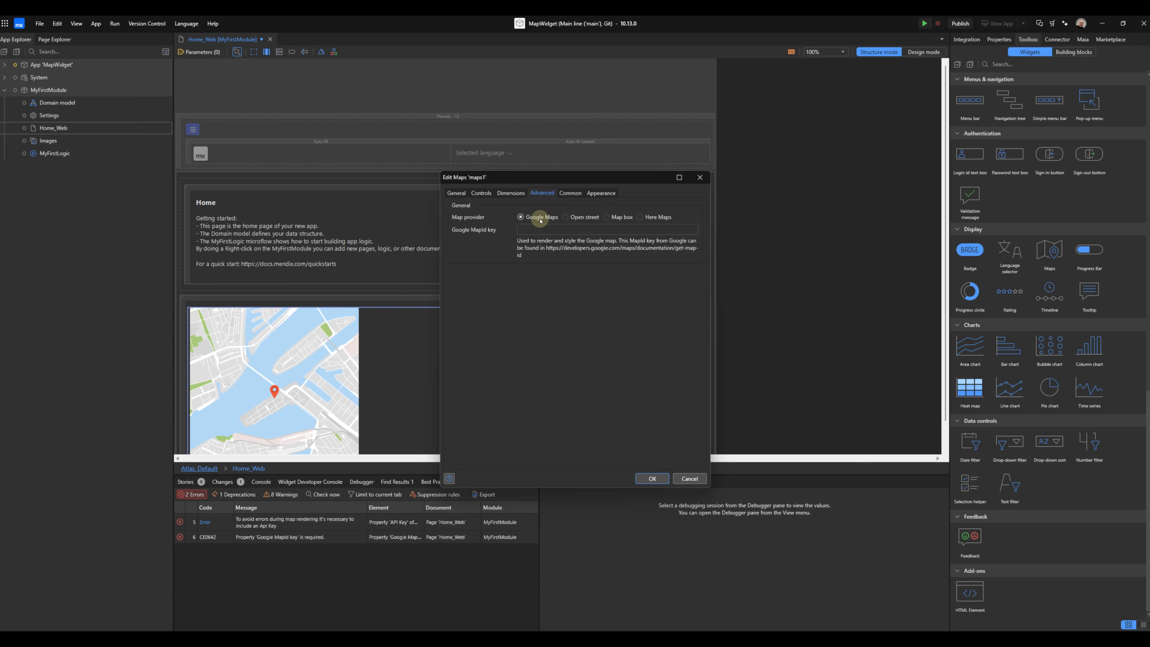
left_click(575, 218)
left_click(548, 218)
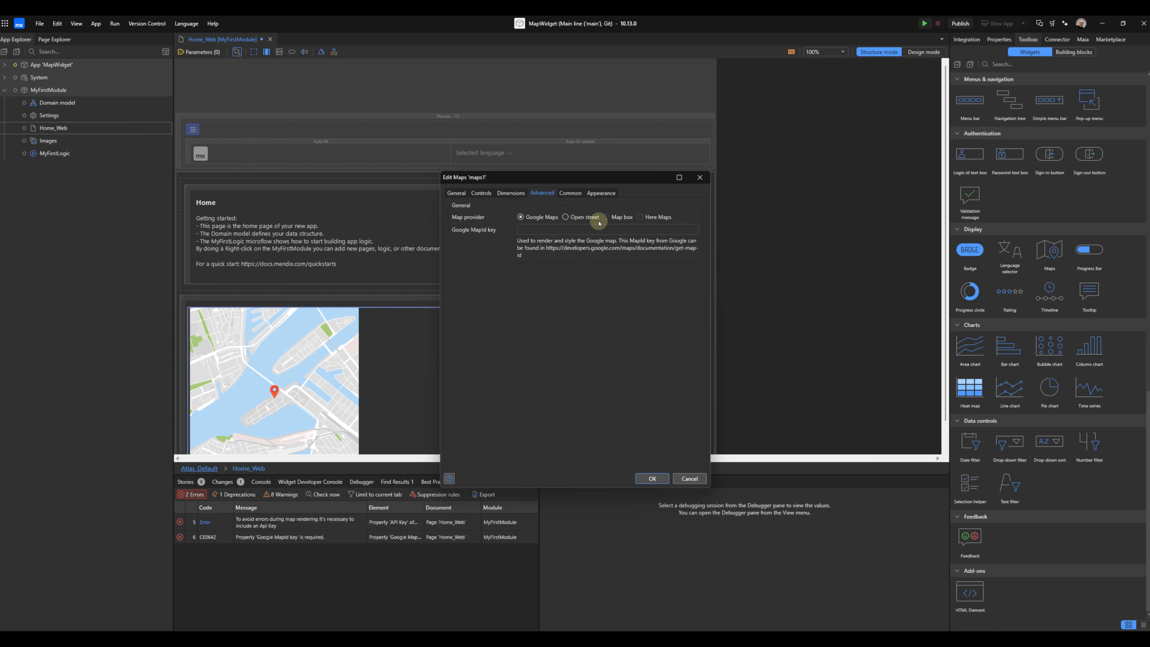
left_click(653, 478)
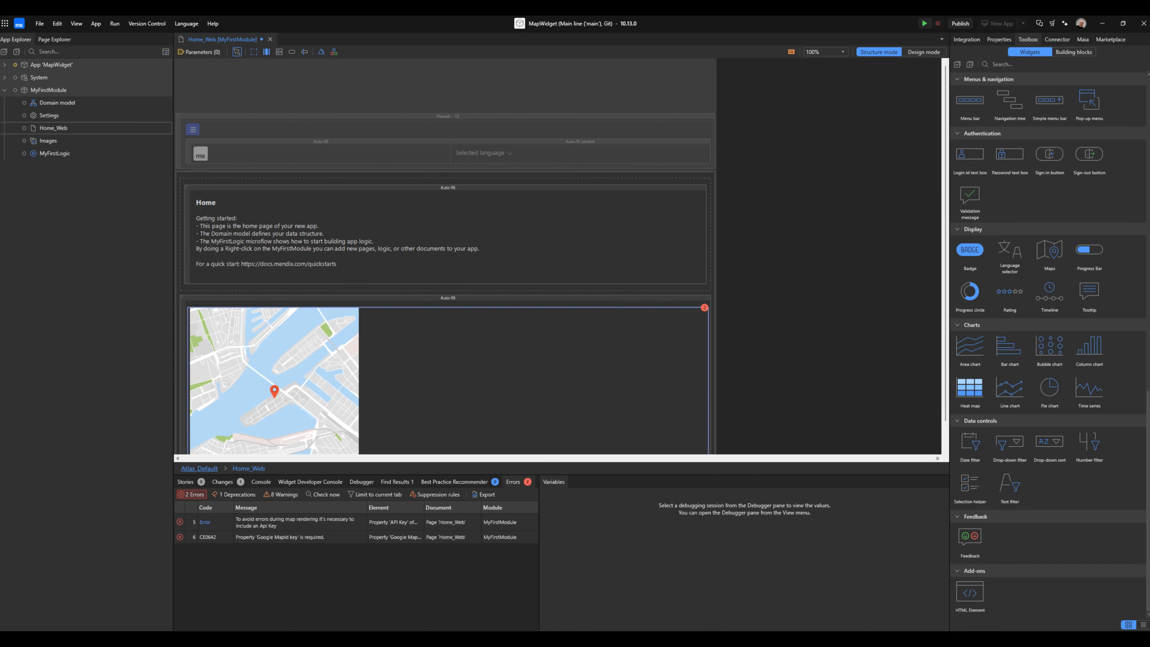
- Reopen the Maps widget's properties, try Map box and Here Maps as the provider, and check the API key configuration
scroll(426, 329, "down", 1)
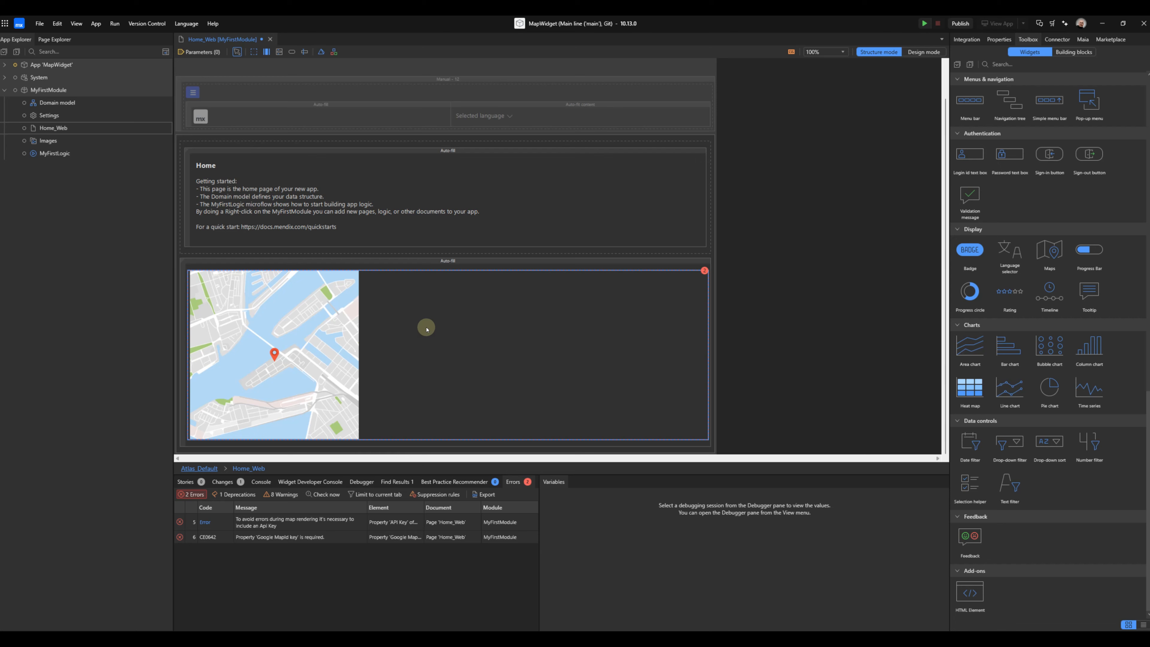
double_click(427, 329)
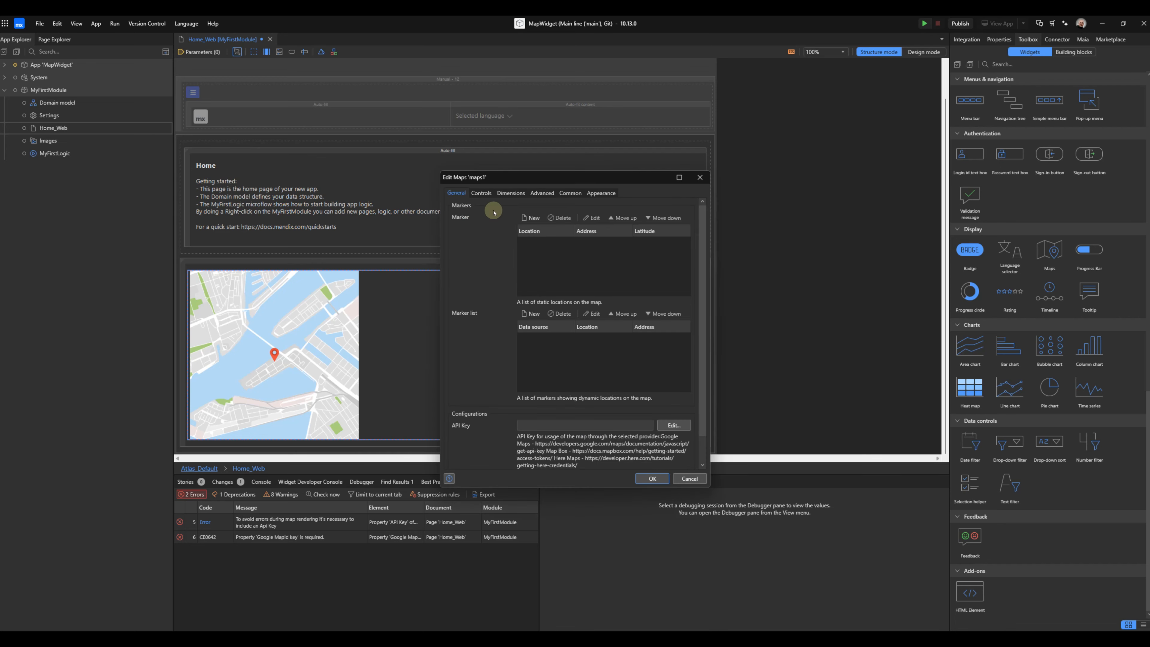
left_click(491, 193)
left_click(513, 193)
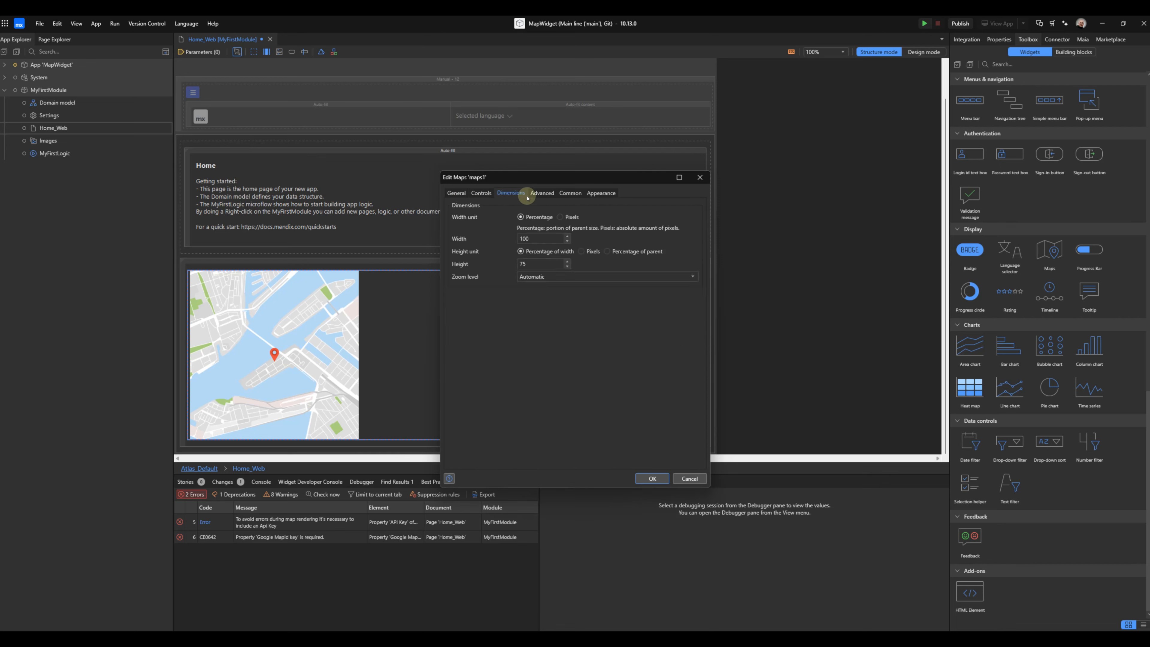
left_click(537, 193)
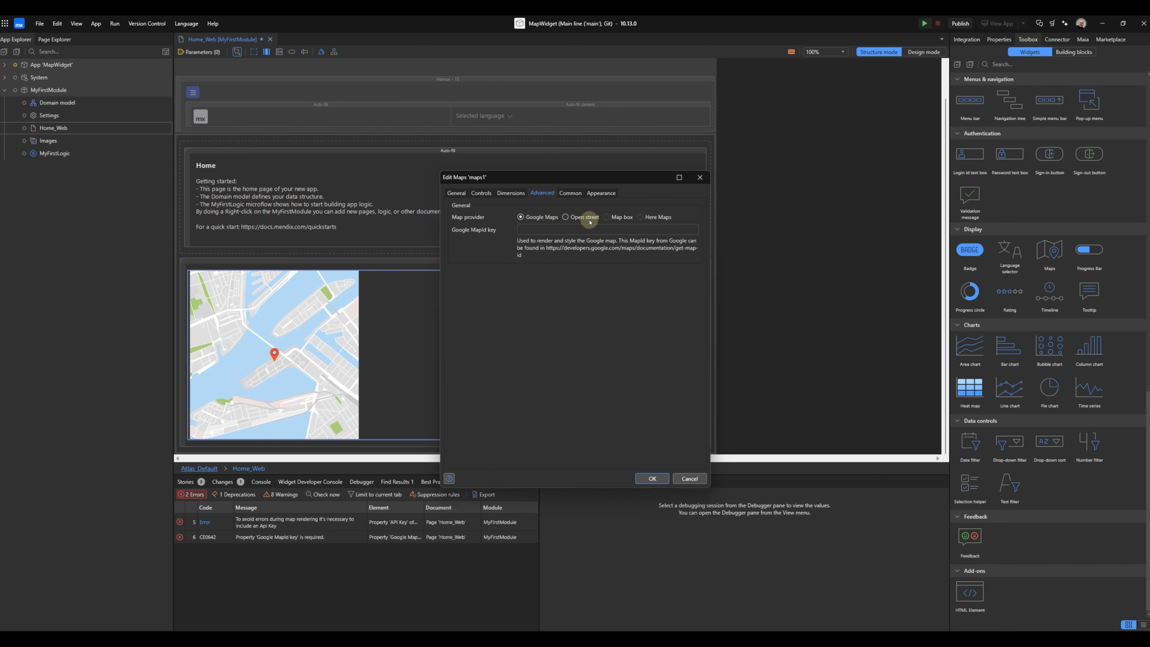
left_click(620, 219)
left_click(658, 218)
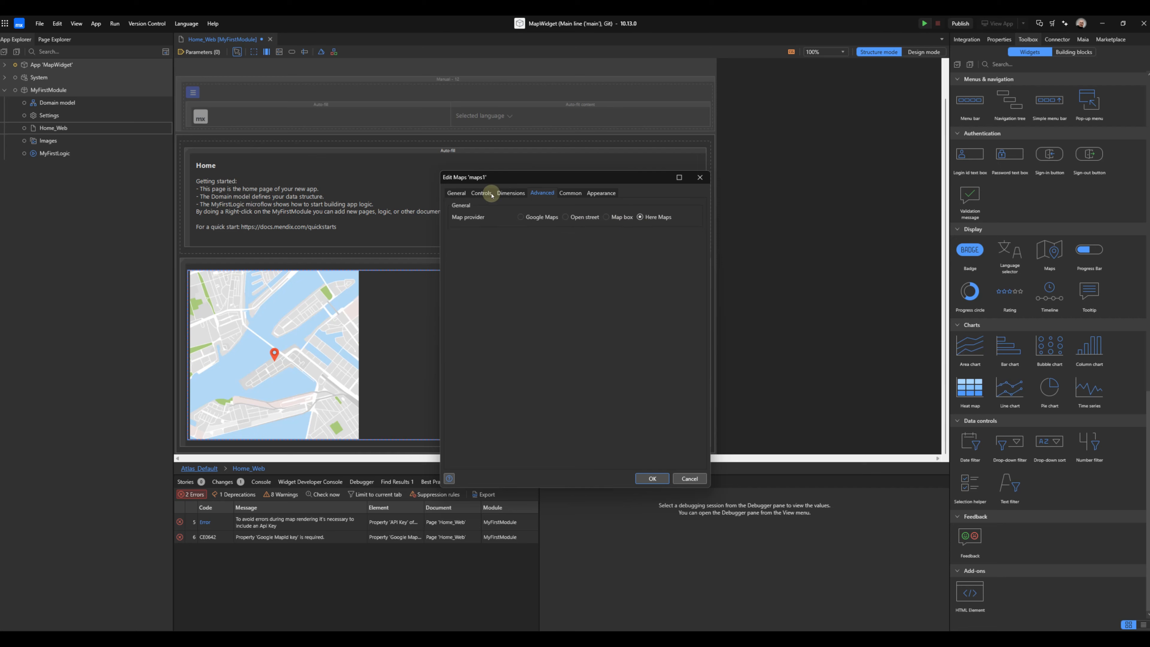
left_click(456, 193)
scroll(614, 291, "down", 1)
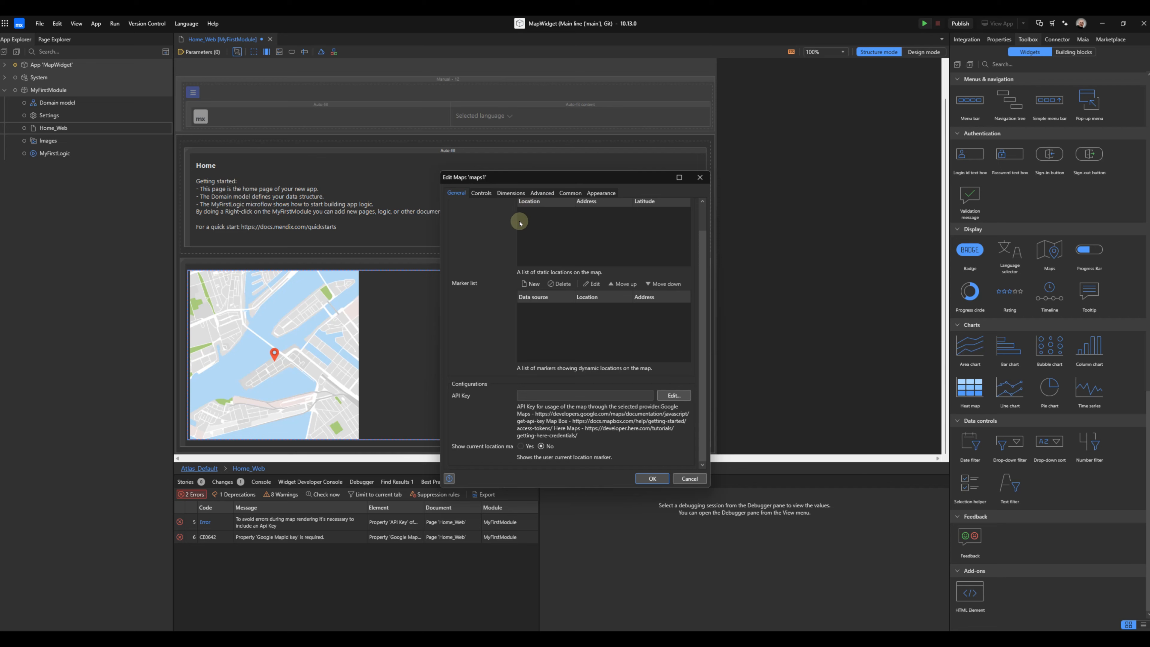
scroll(499, 219, "up", 1)
- Try Map box as the widget's map provider and check whether the general settings still ask for an API key
left_click(511, 193)
left_click(545, 194)
left_click(621, 217)
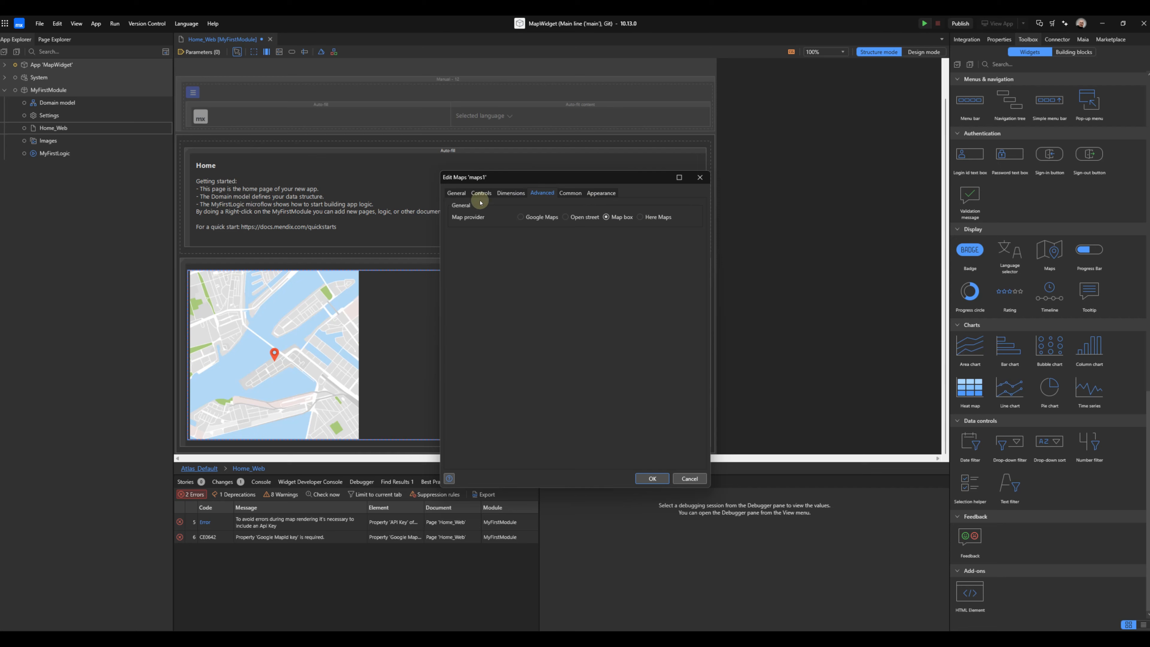
left_click(456, 193)
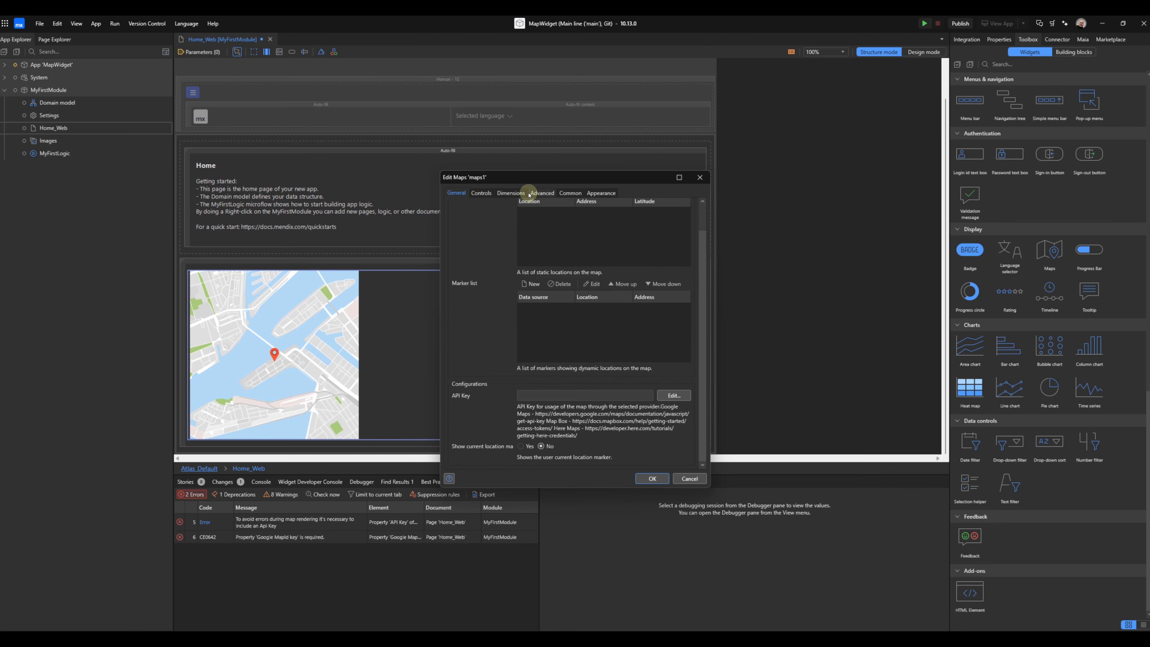
- Set the map provider to Open street and review the widget's general, controls and dimensions settings for that provider
left_click(541, 193)
left_click(566, 218)
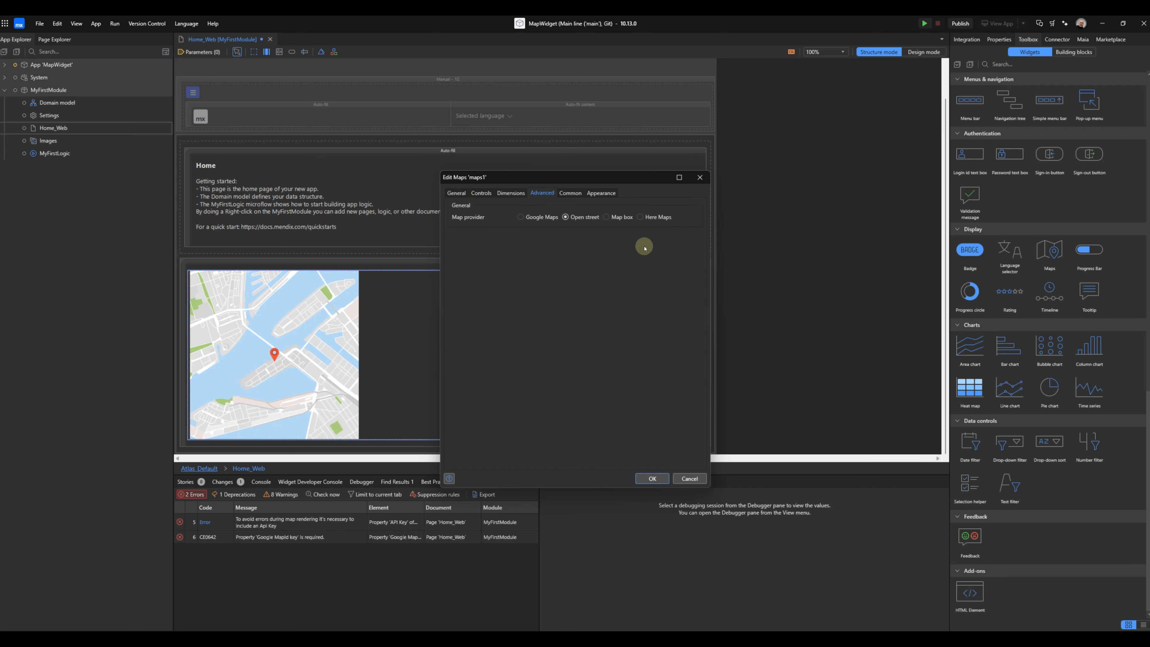
left_click(457, 192)
left_click(482, 194)
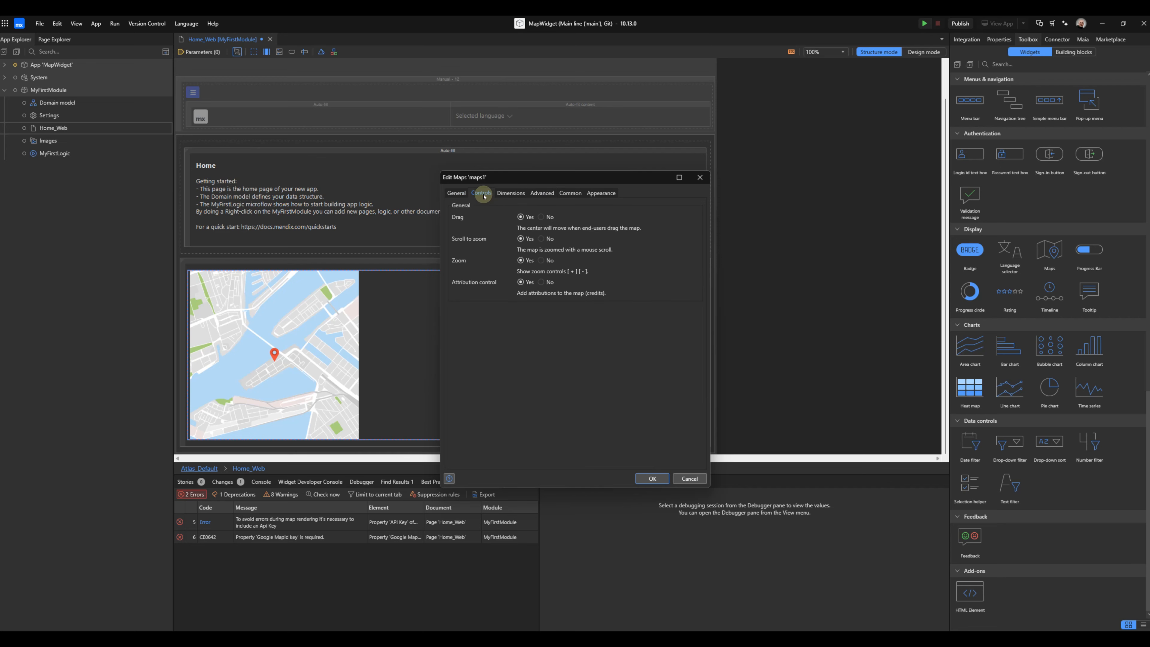
left_click(542, 193)
left_click(456, 193)
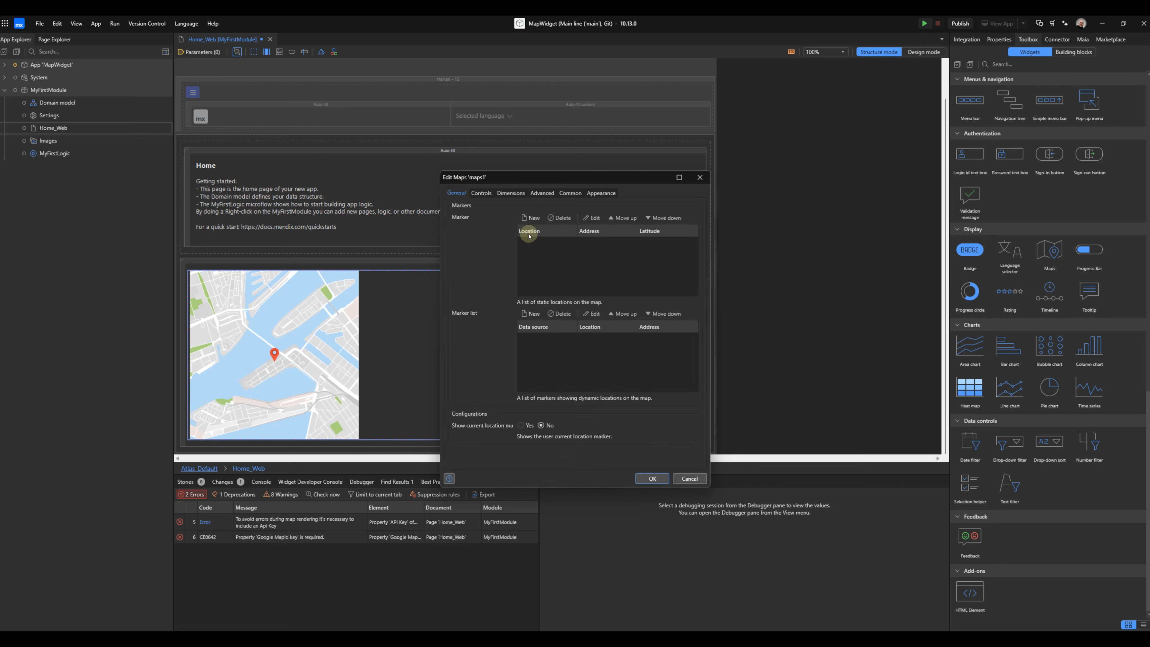
left_click(481, 193)
left_click(510, 193)
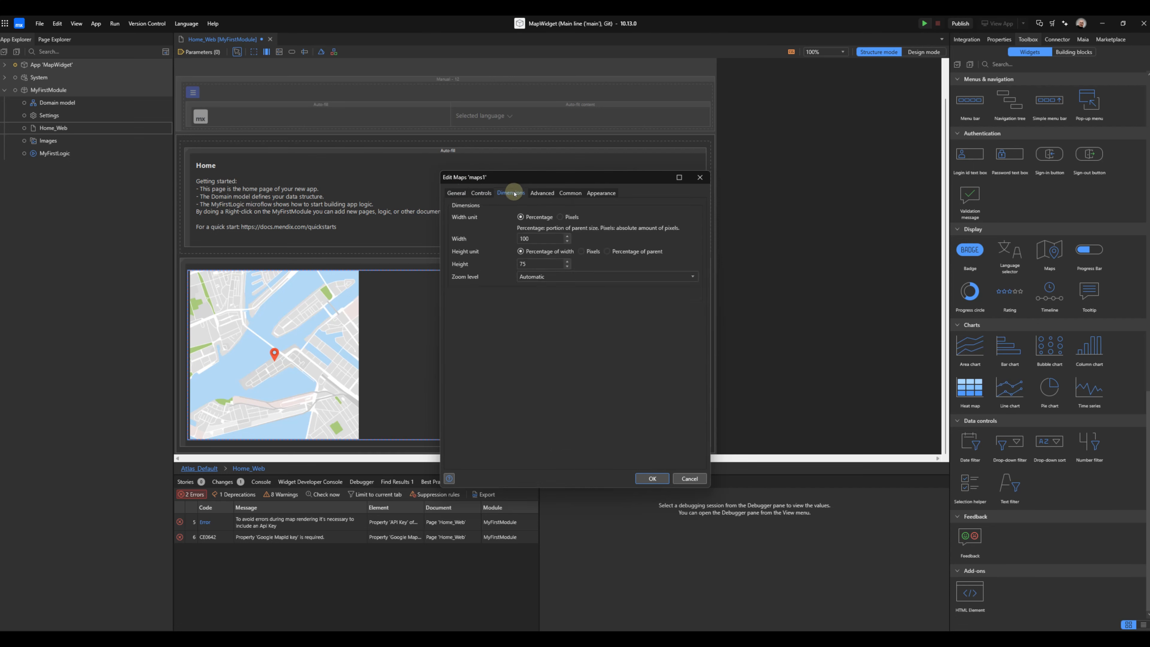
left_click(541, 193)
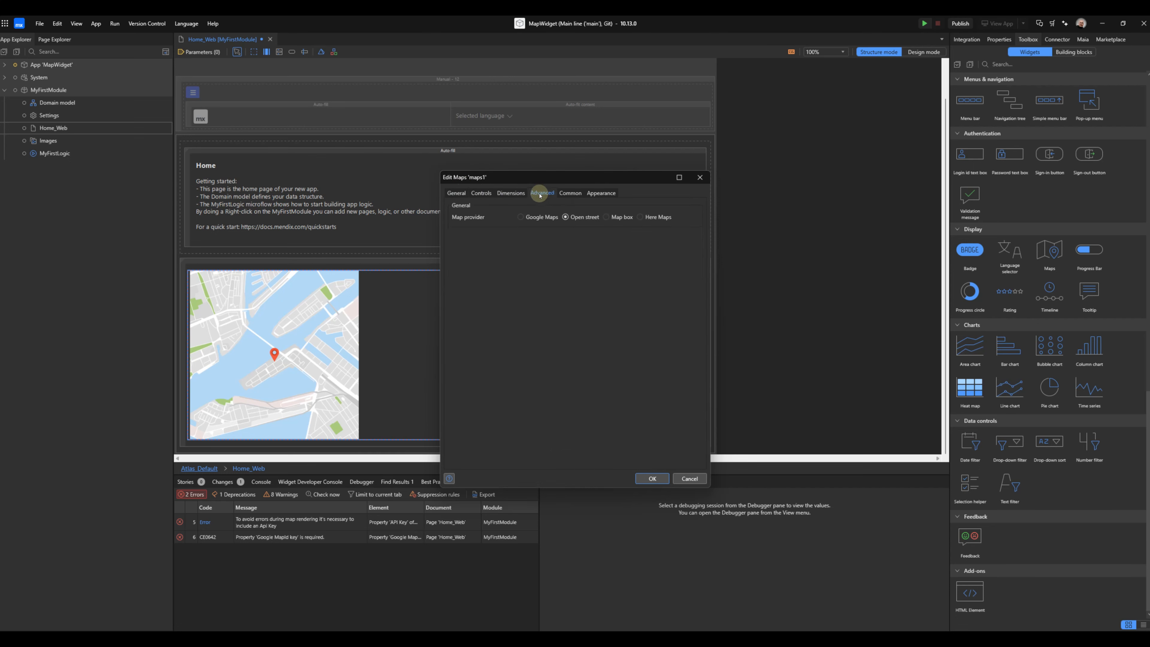
- Set the Maps widget's map provider back to Google Maps, check the Google MapId key setting and save the widget properties
left_click(539, 219)
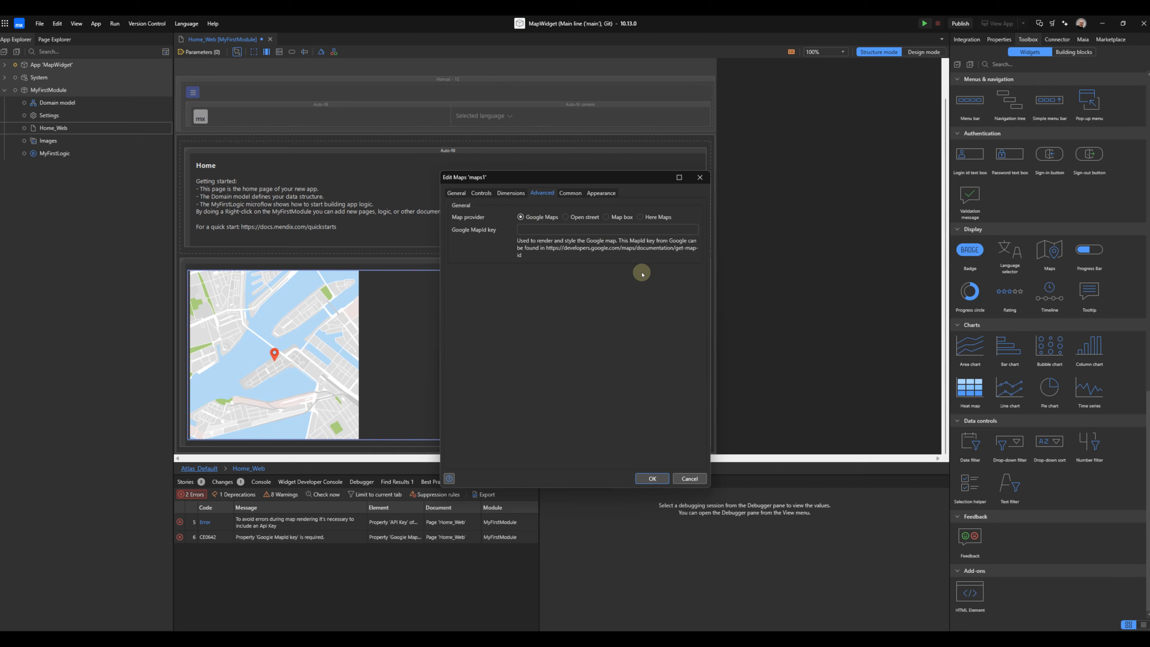
left_click(523, 229)
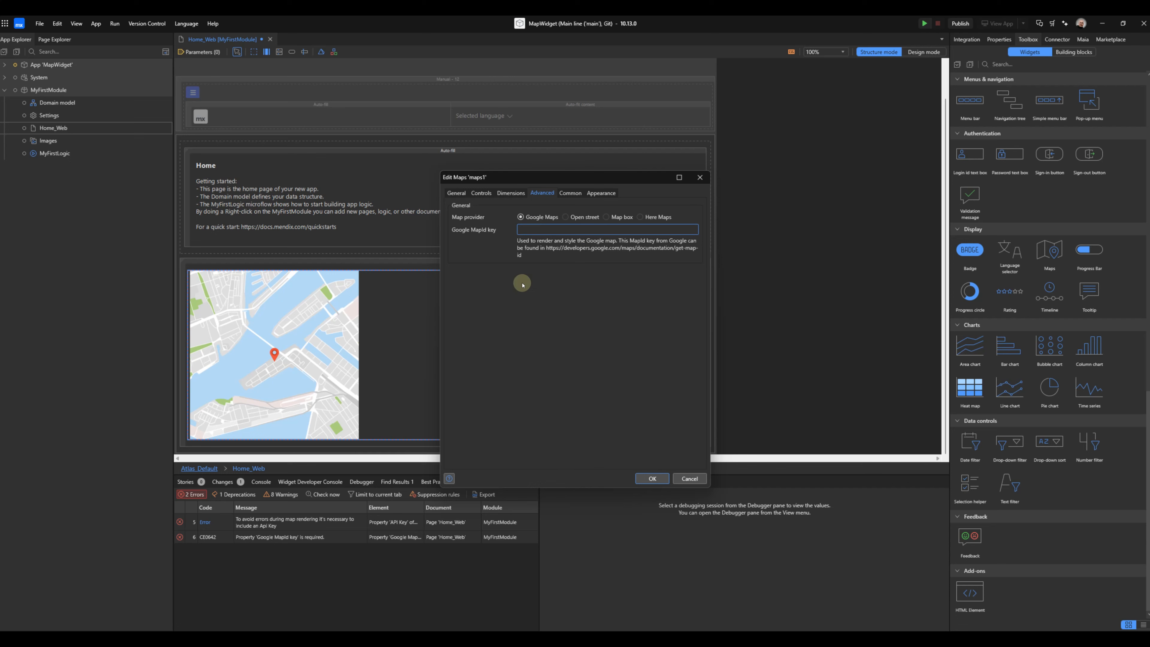
left_click(656, 478)
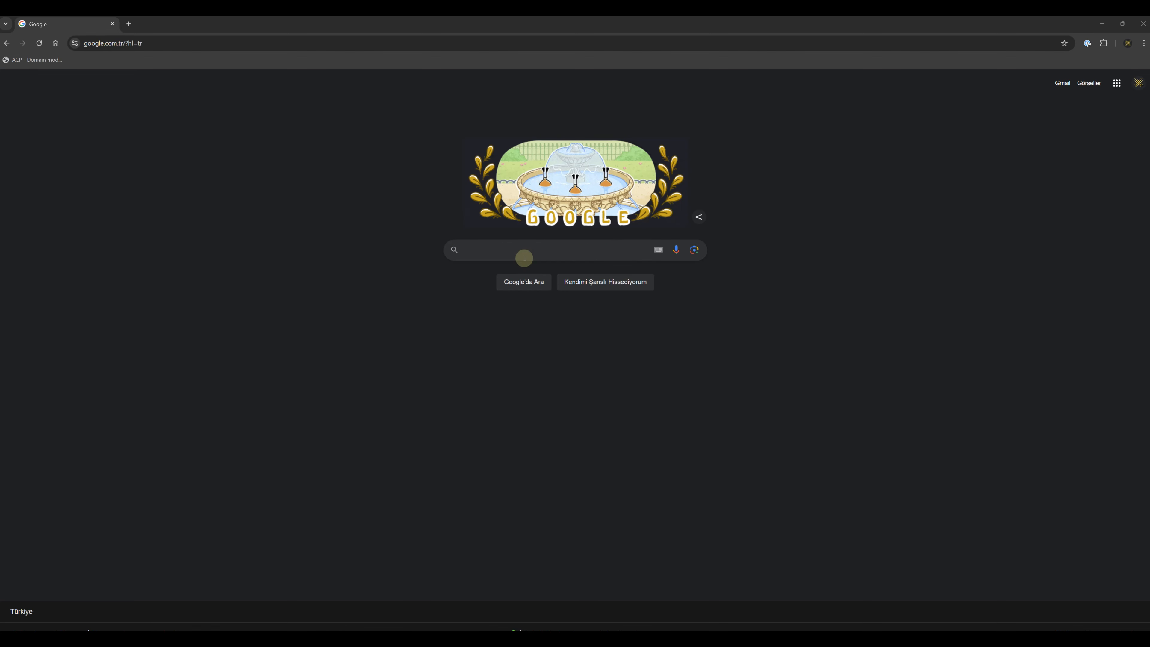
- Switch to the web browser, search Google for "google map developers" and open the Maps Platform - Google for Developers site
left_click(523, 250)
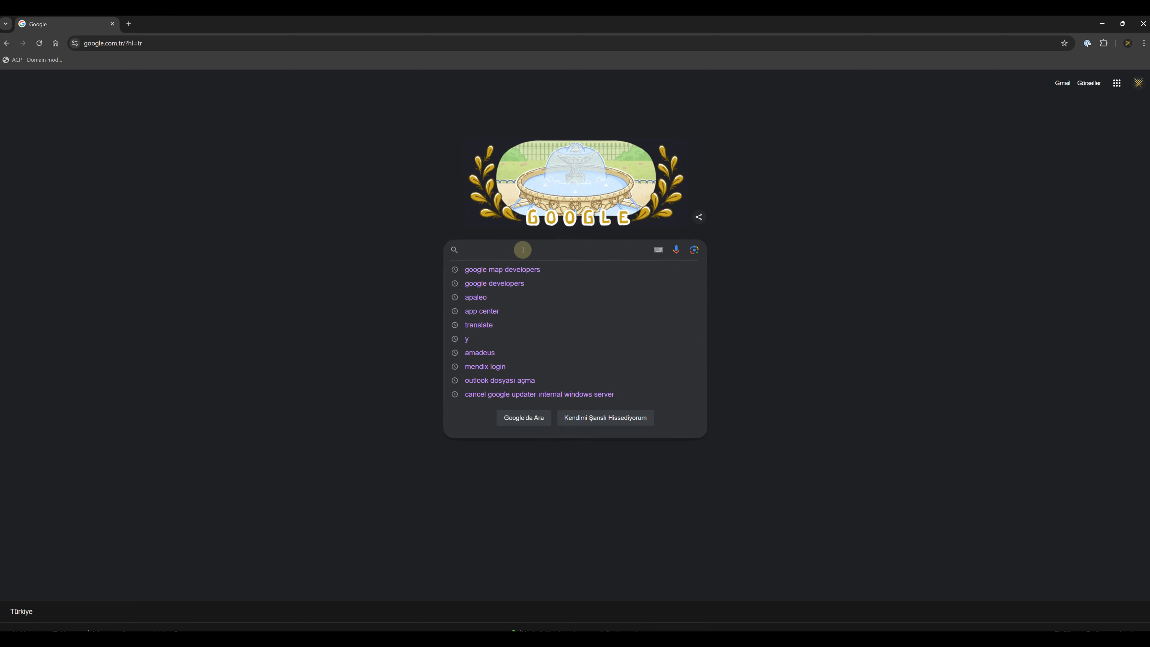
left_click(529, 269)
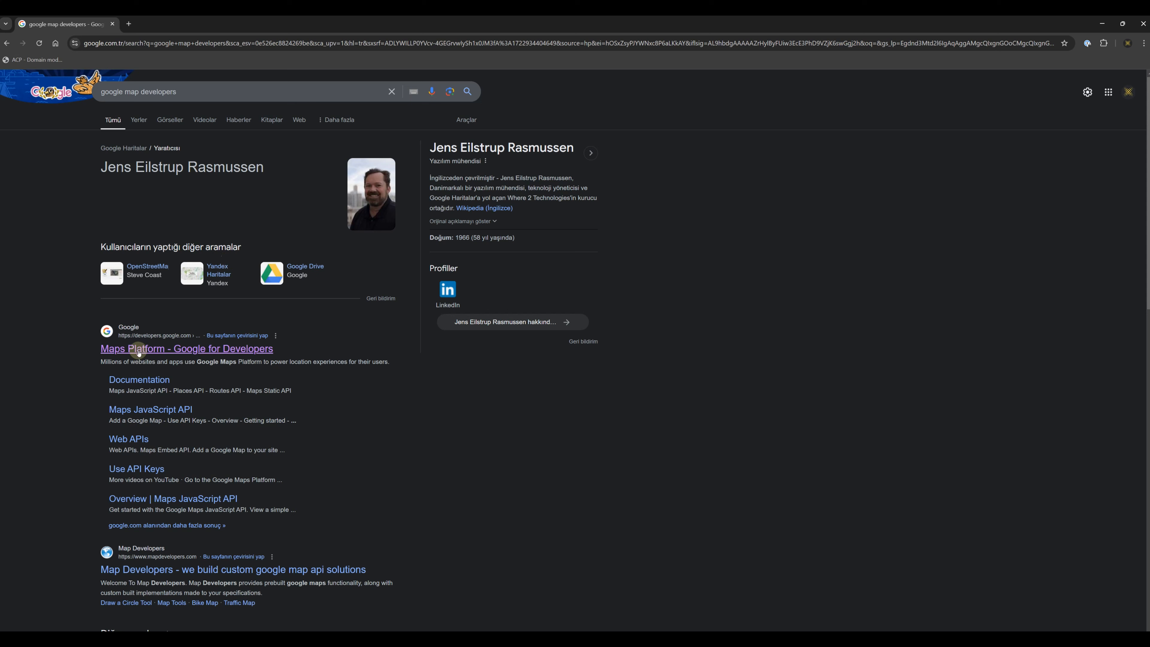
left_click(142, 352)
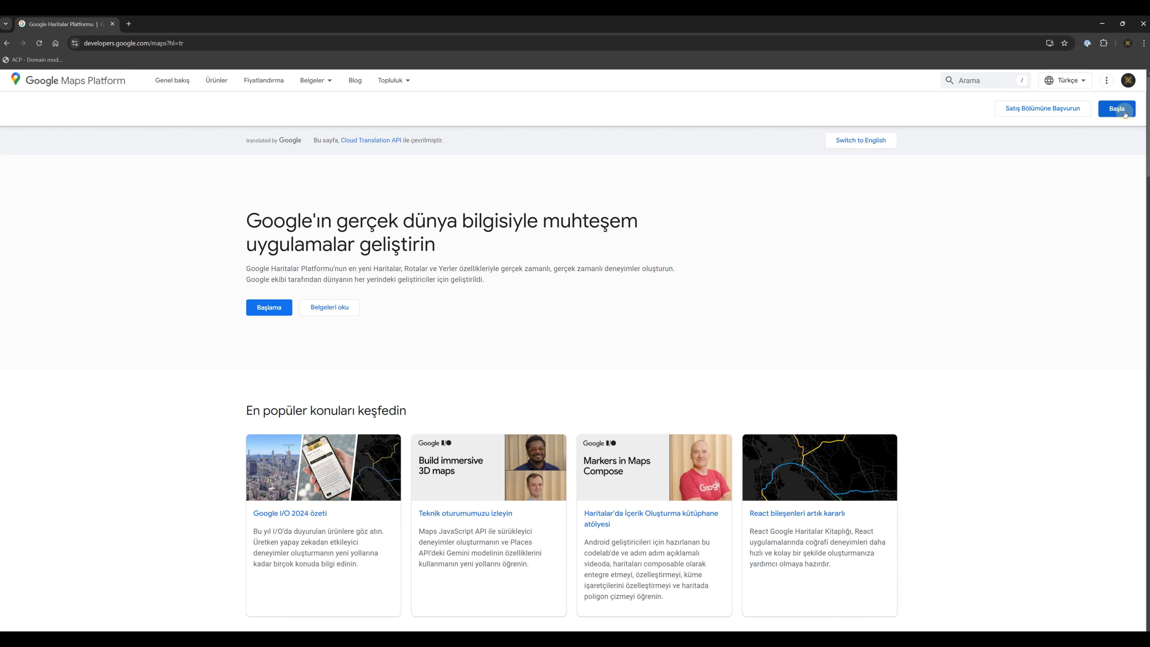
- Start the Google Maps Platform sign-up and accept the terms of service in the account information step
left_click(1124, 112)
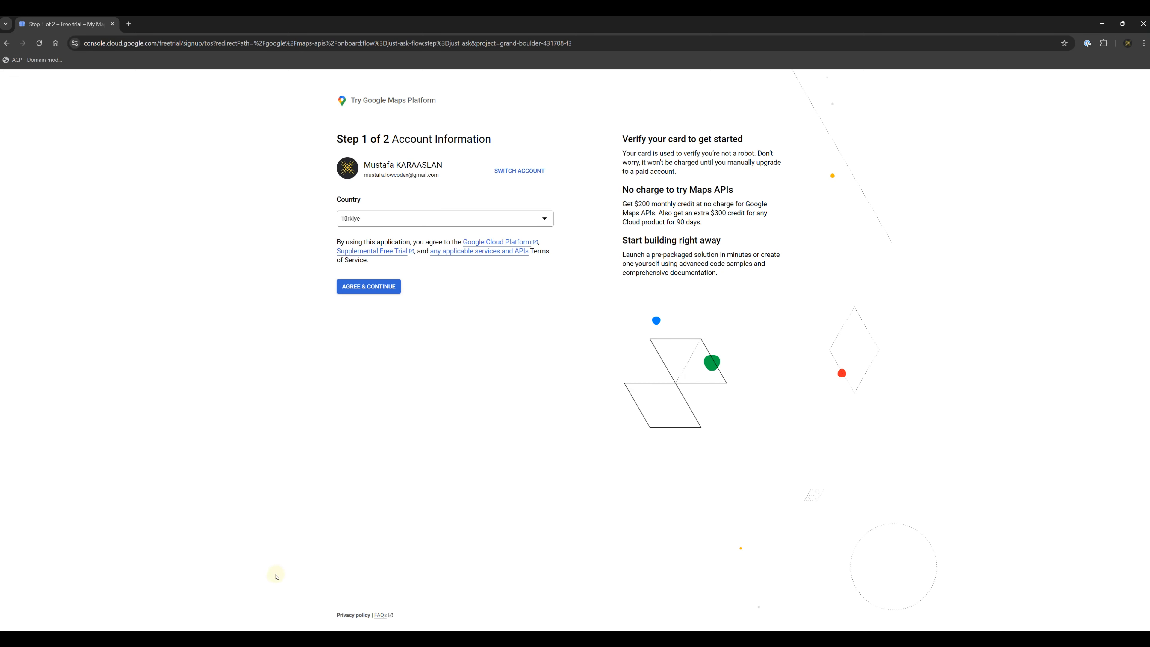
left_click(378, 290)
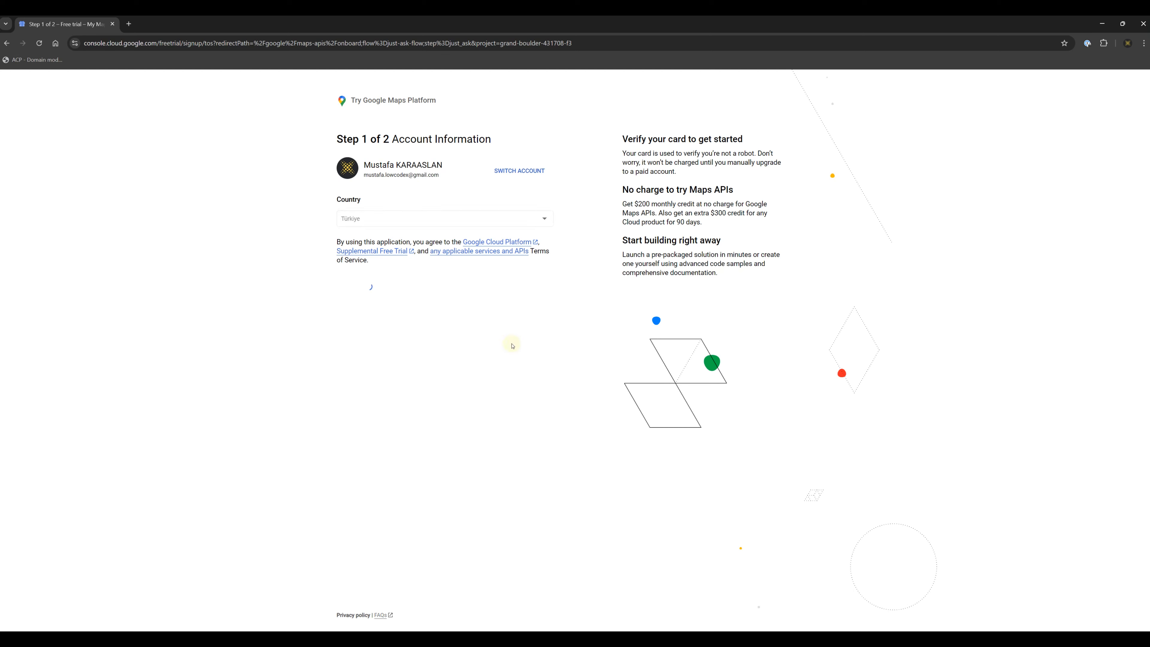